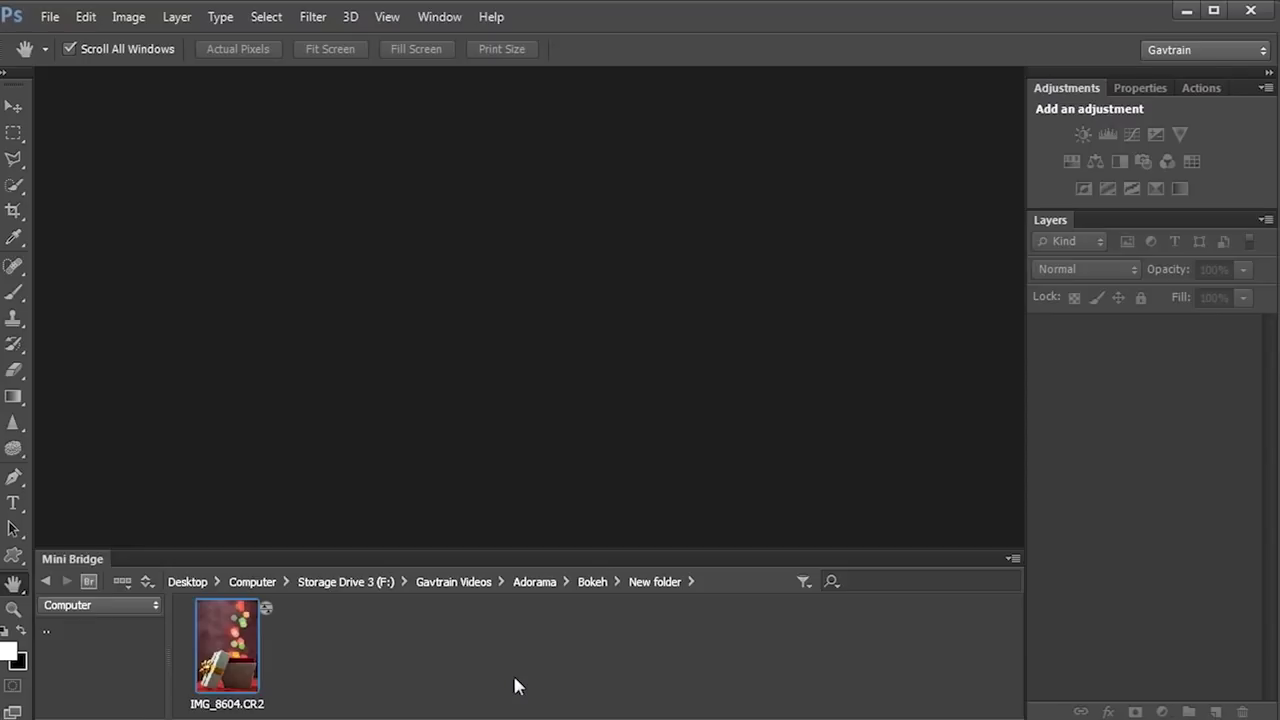
Drag IMG_8604.CR2 from Mini Bridge onto Photoshop to load it in Camera Raw.
left_click_drag(212, 680, 410, 370)
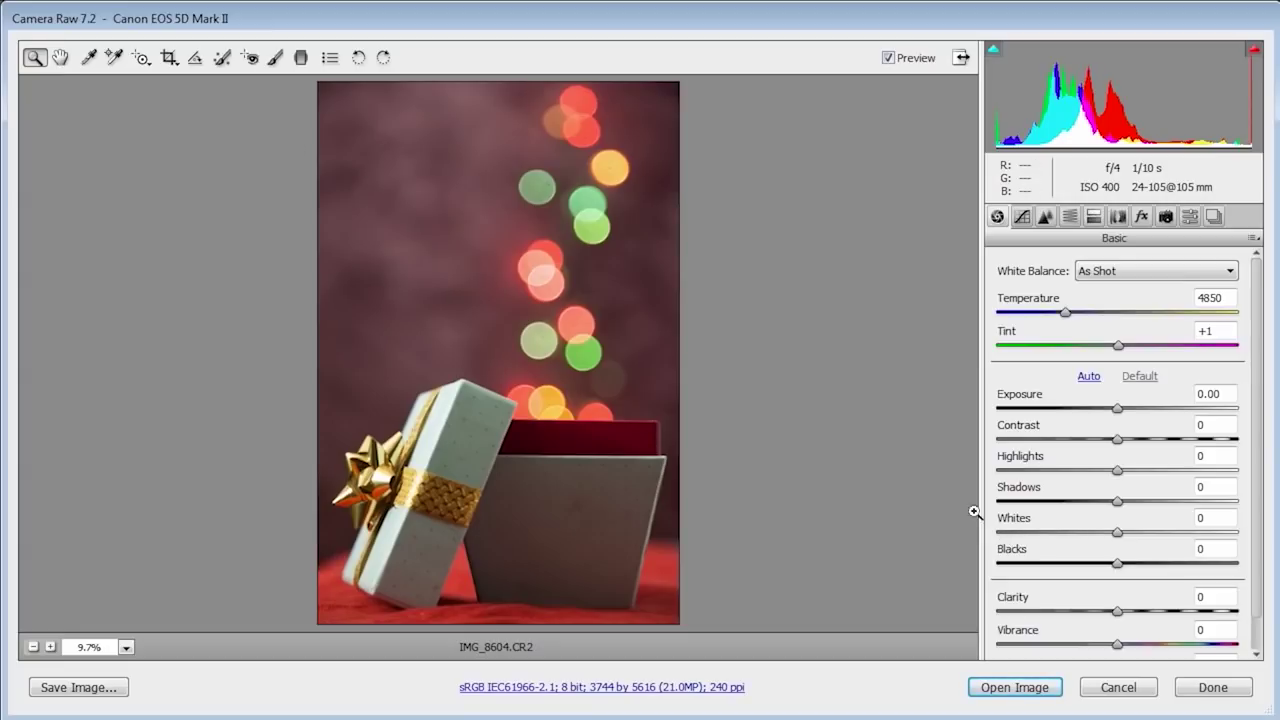
In the Basic panel, set Daylight white balance, Highlights -34, Clarity +28 and Vibrance +30.
left_click(1117, 275)
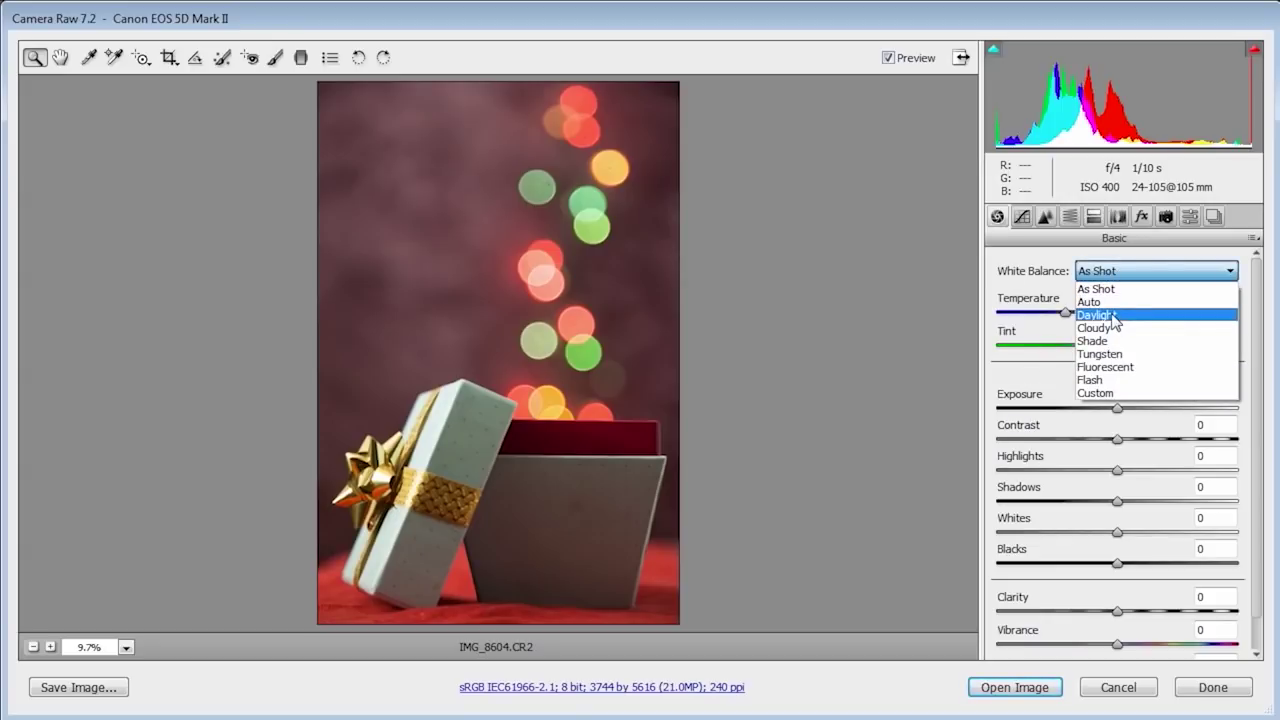
left_click(1114, 316)
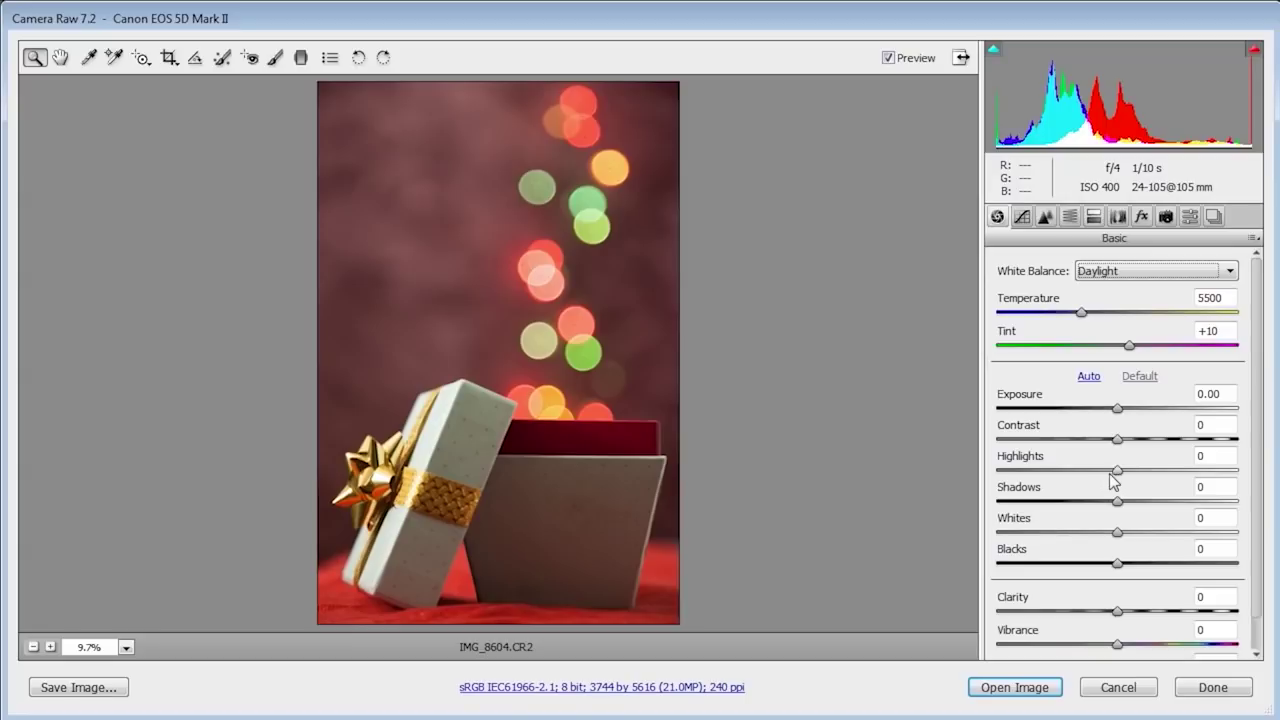
left_click_drag(1116, 471, 1070, 476)
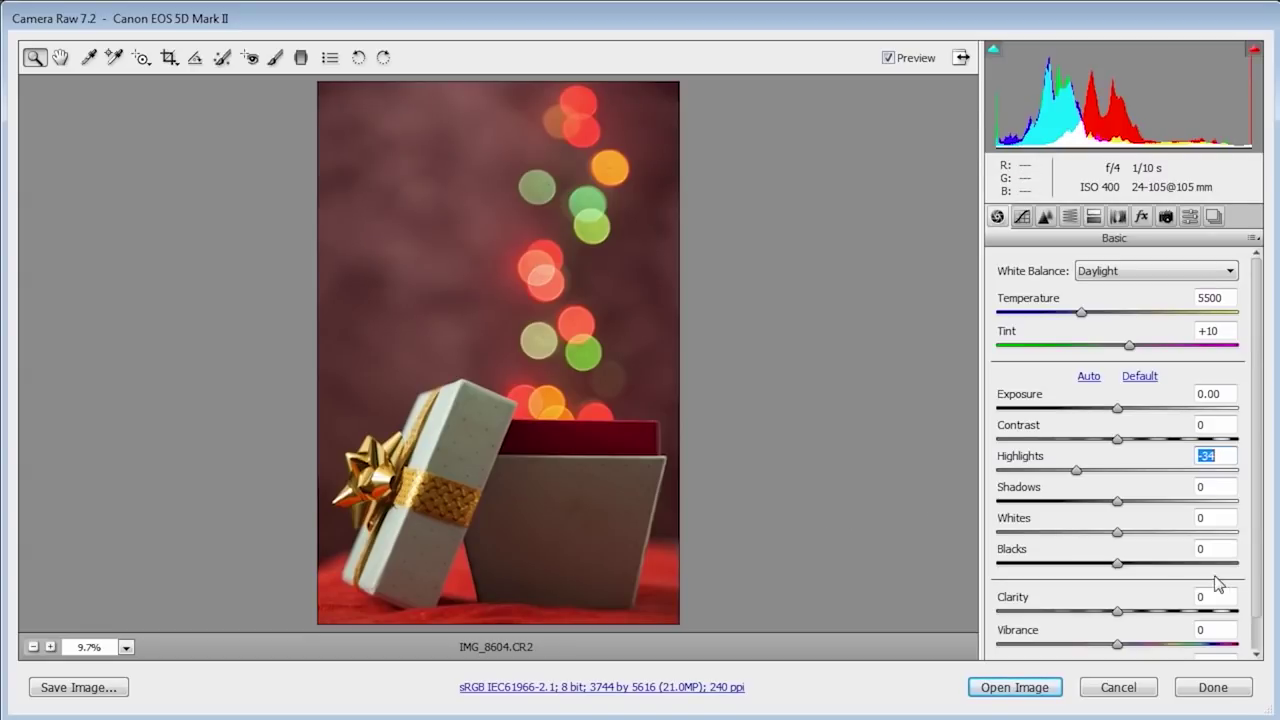
left_click_drag(1260, 538, 1260, 570)
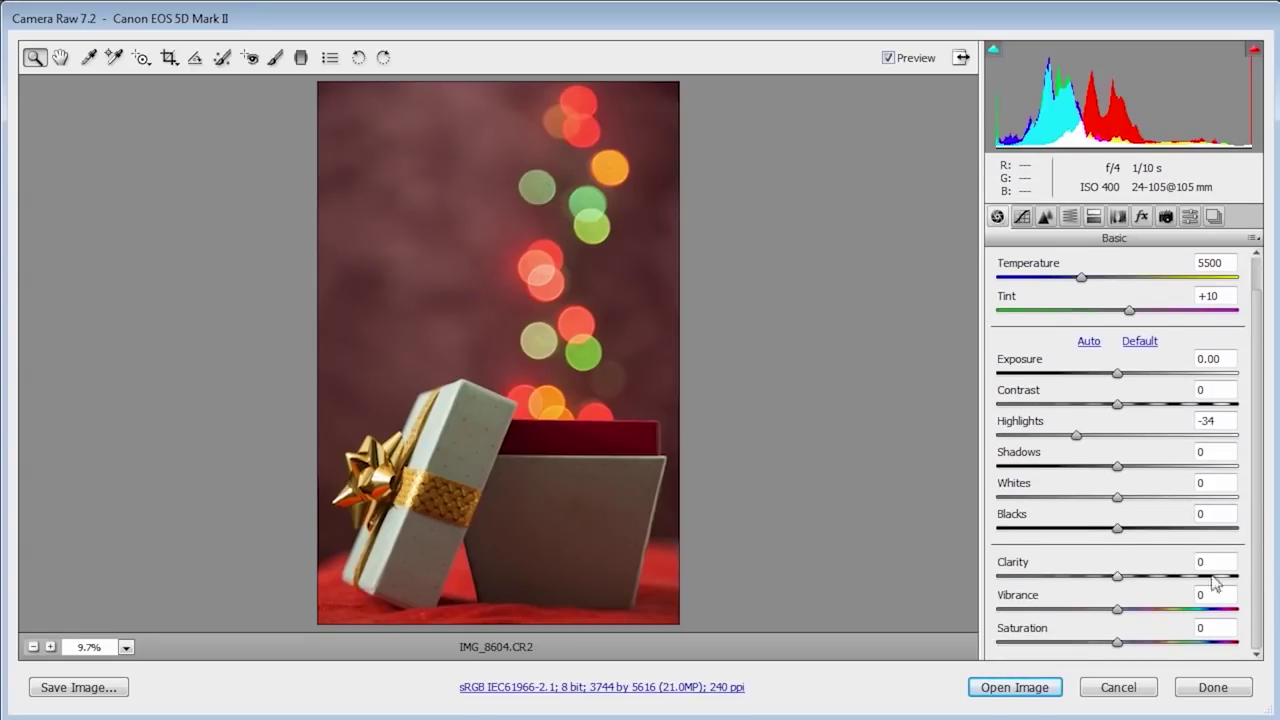
left_click_drag(1122, 585, 1153, 580)
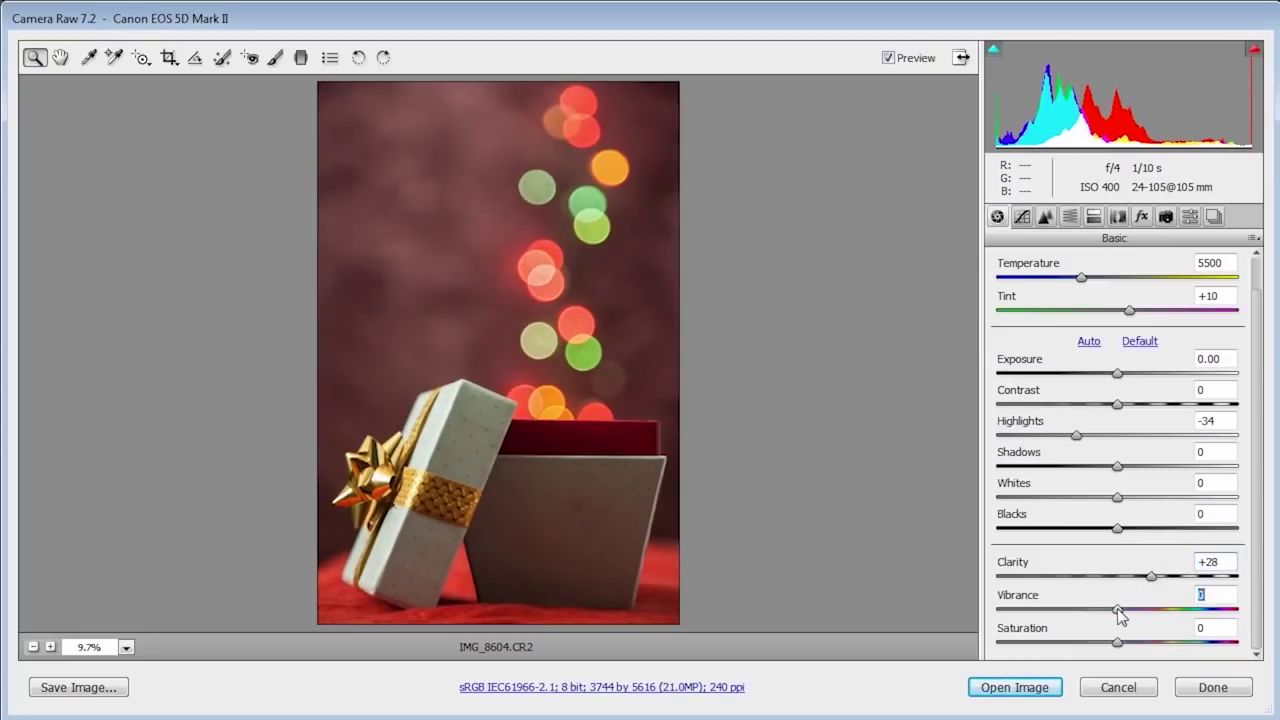
left_click_drag(1117, 610, 1150, 612)
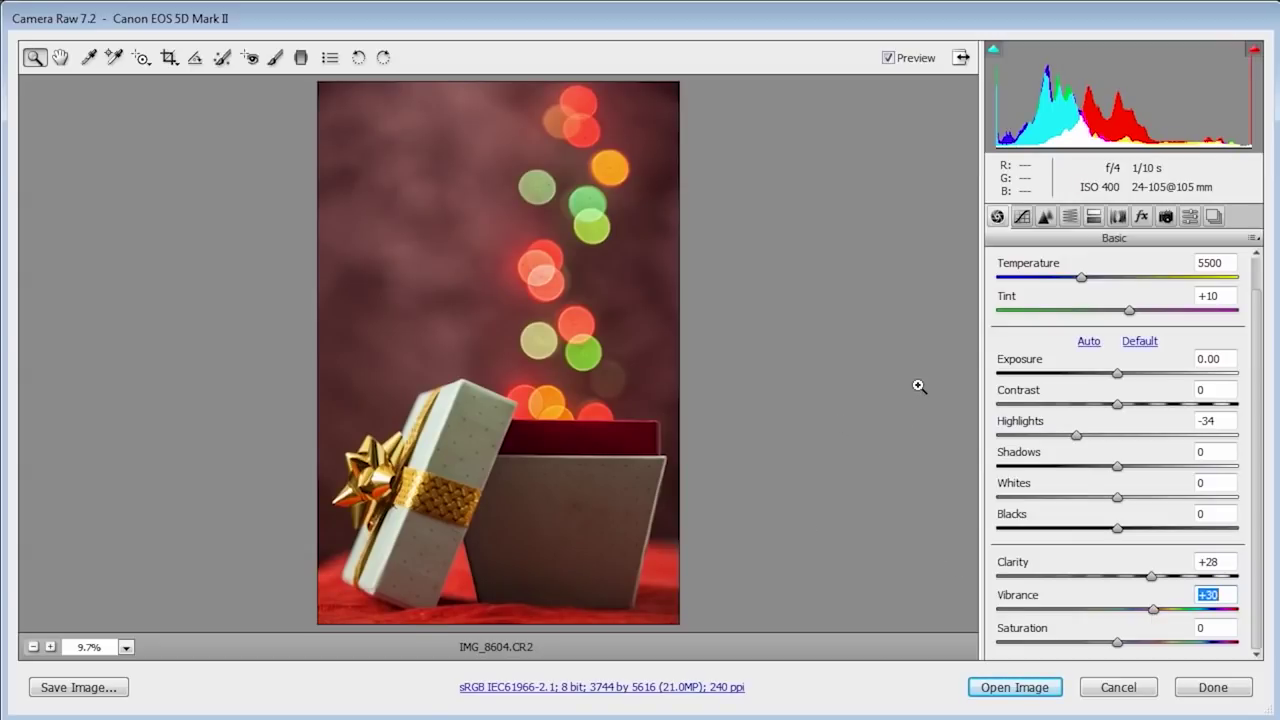
Check grain at 100% and apply Luminance noise reduction of 20 in the Detail panel.
double_click(35, 57)
left_click(60, 57)
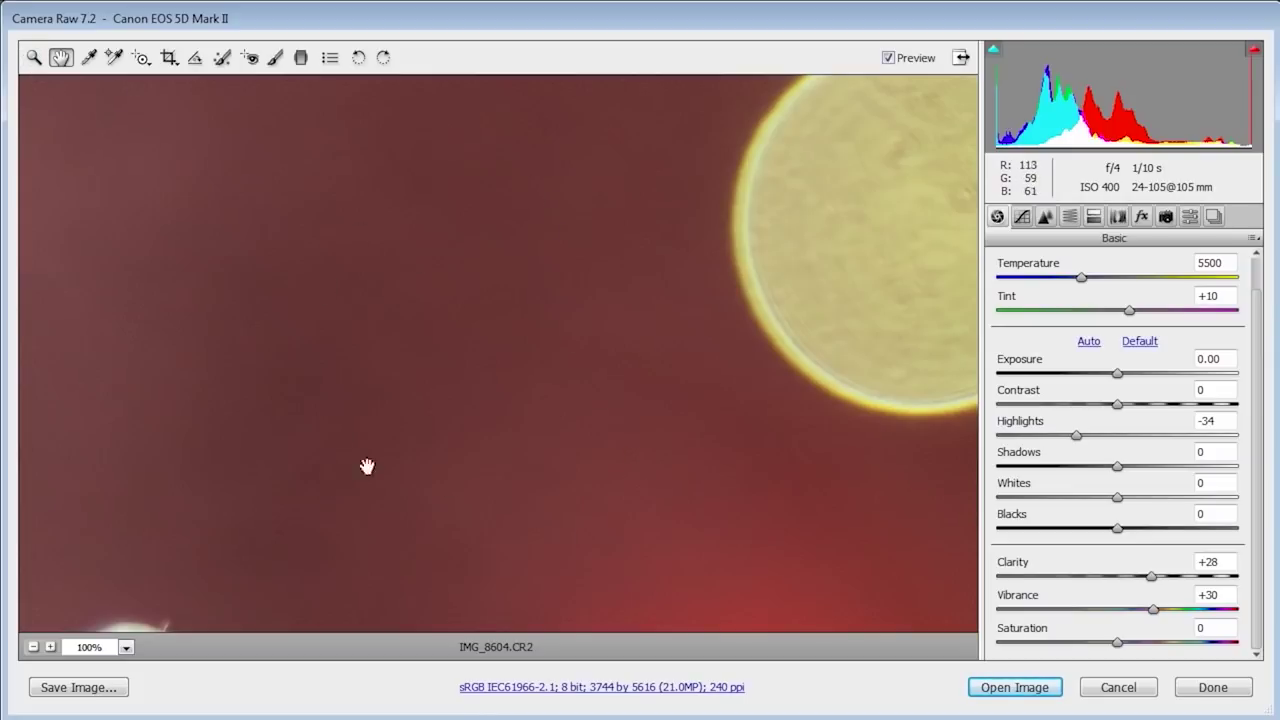
left_click(1046, 217)
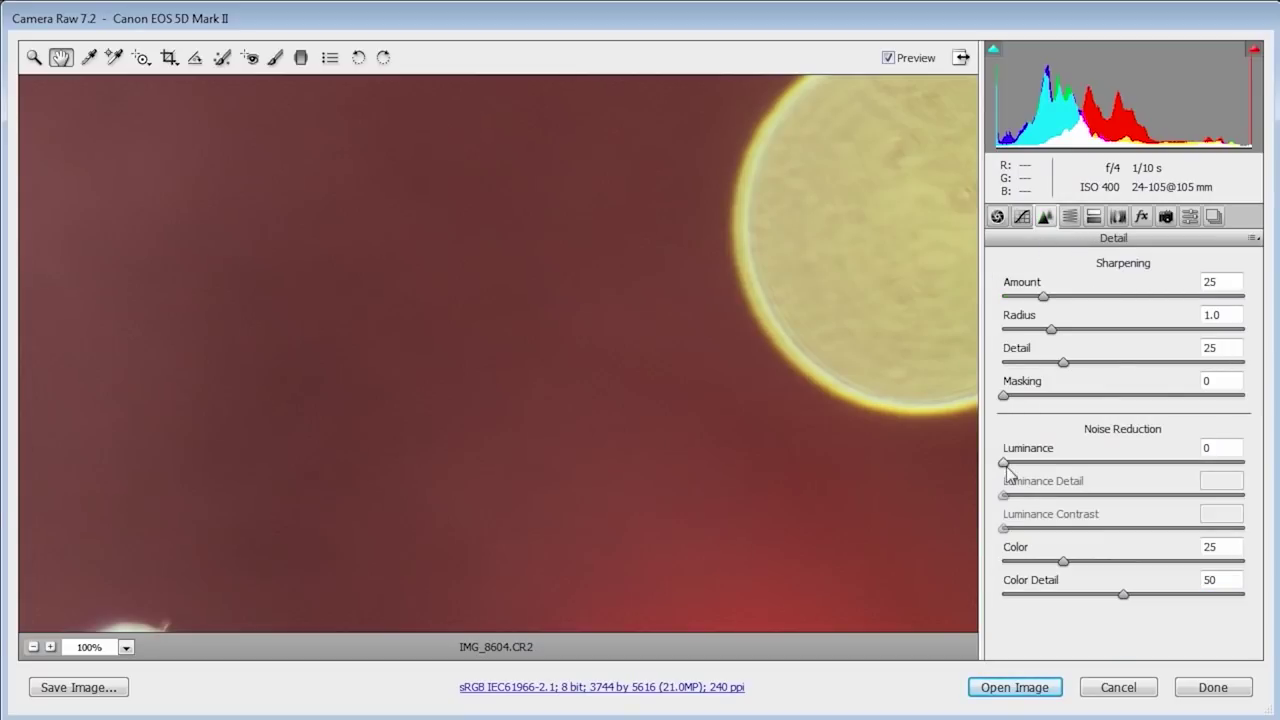
left_click_drag(1006, 465, 1011, 463)
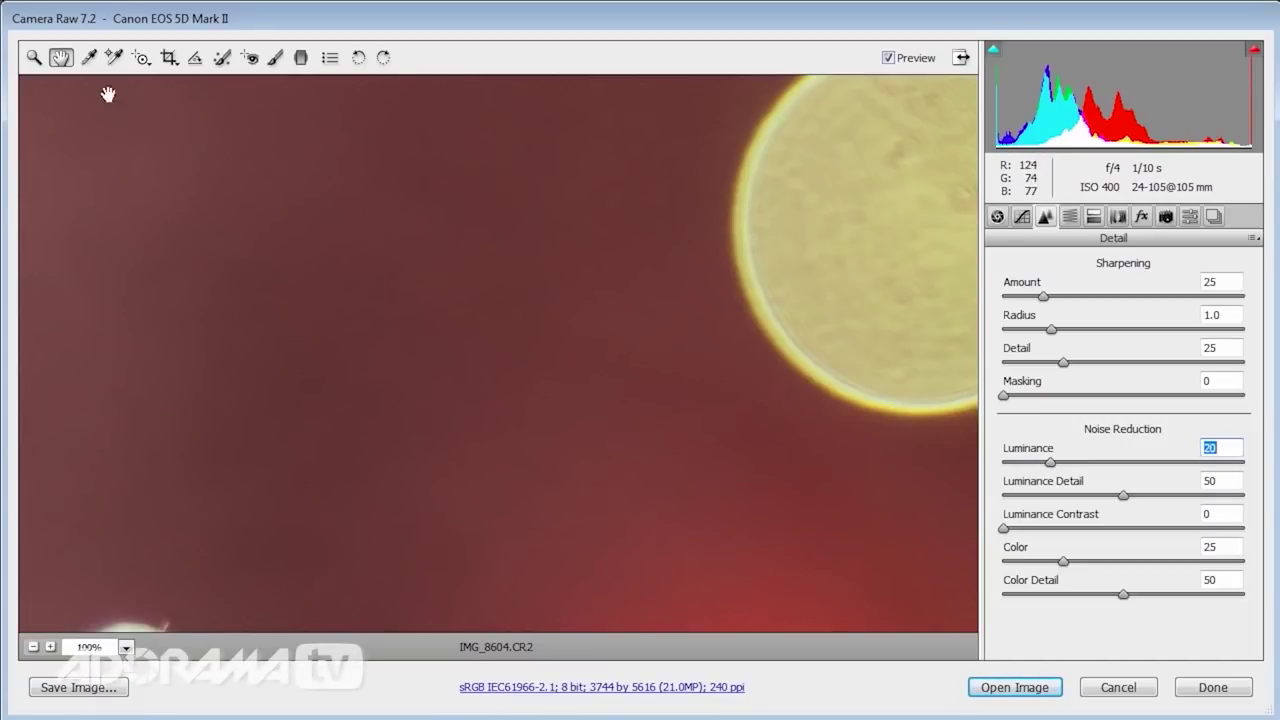
double_click(61, 58)
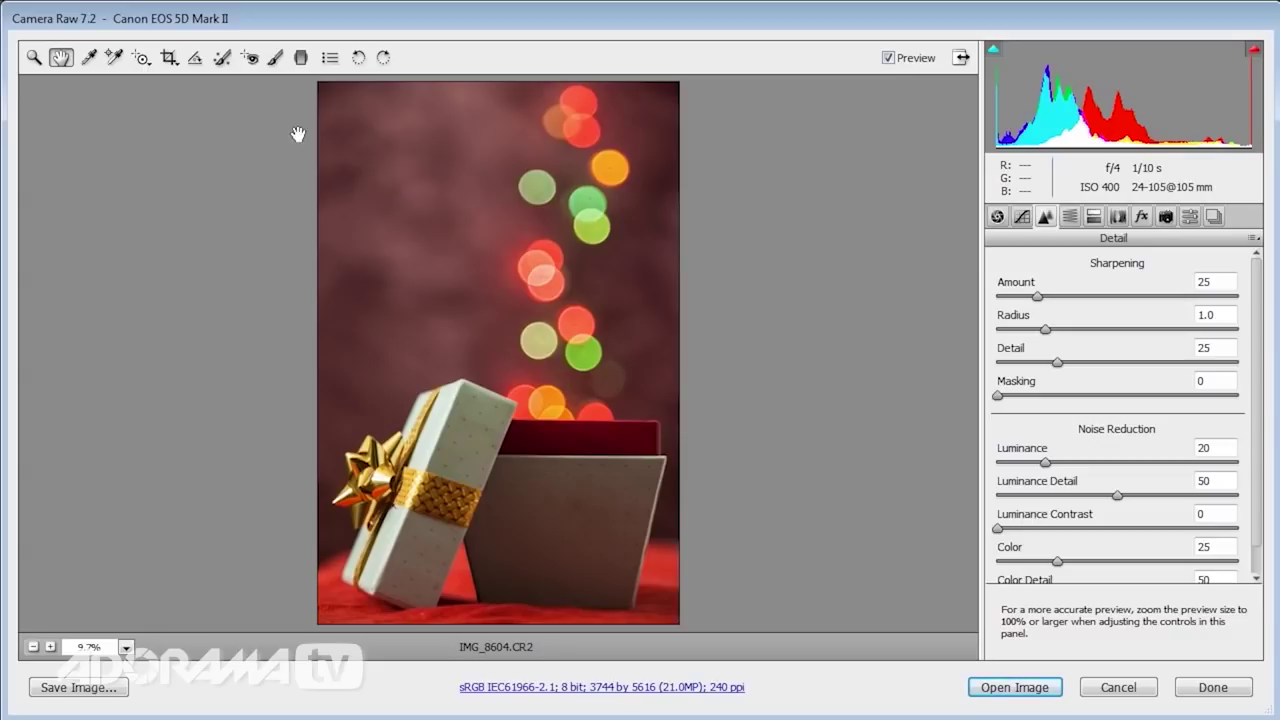
Brush a -0.75 exposure darkening over the top-left background with the Adjustment Brush.
left_click(274, 58)
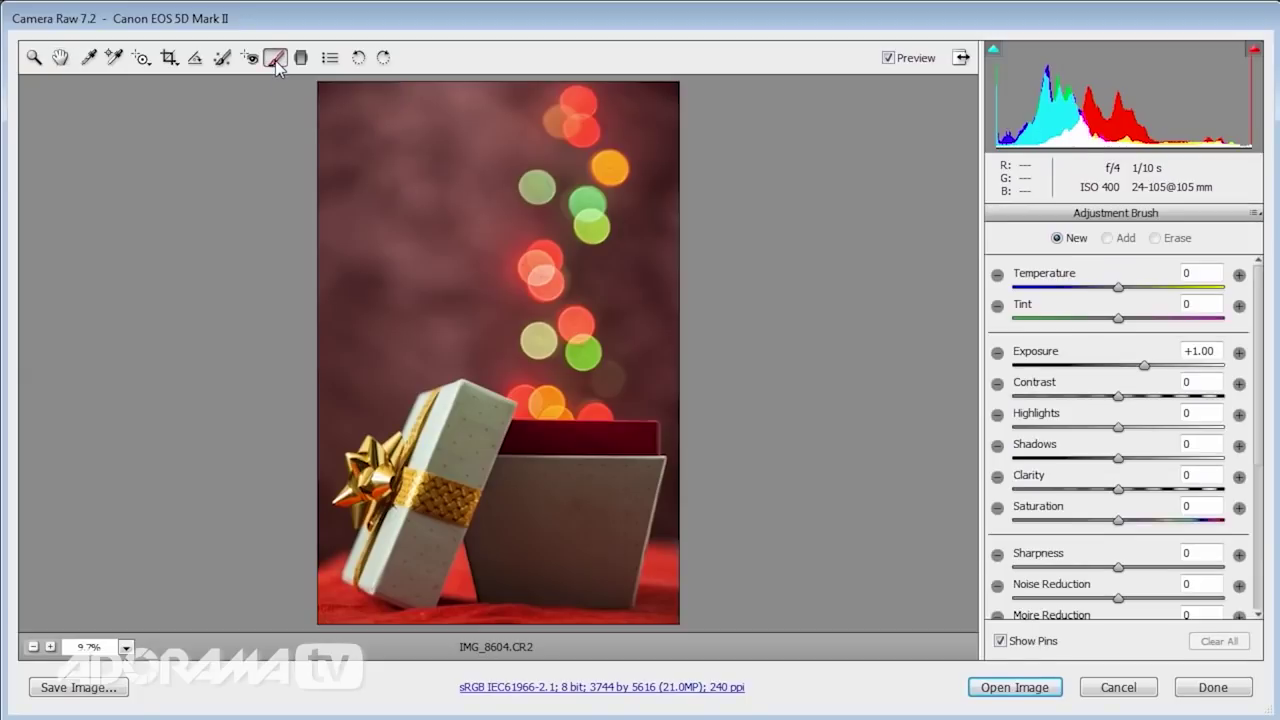
left_click(998, 353)
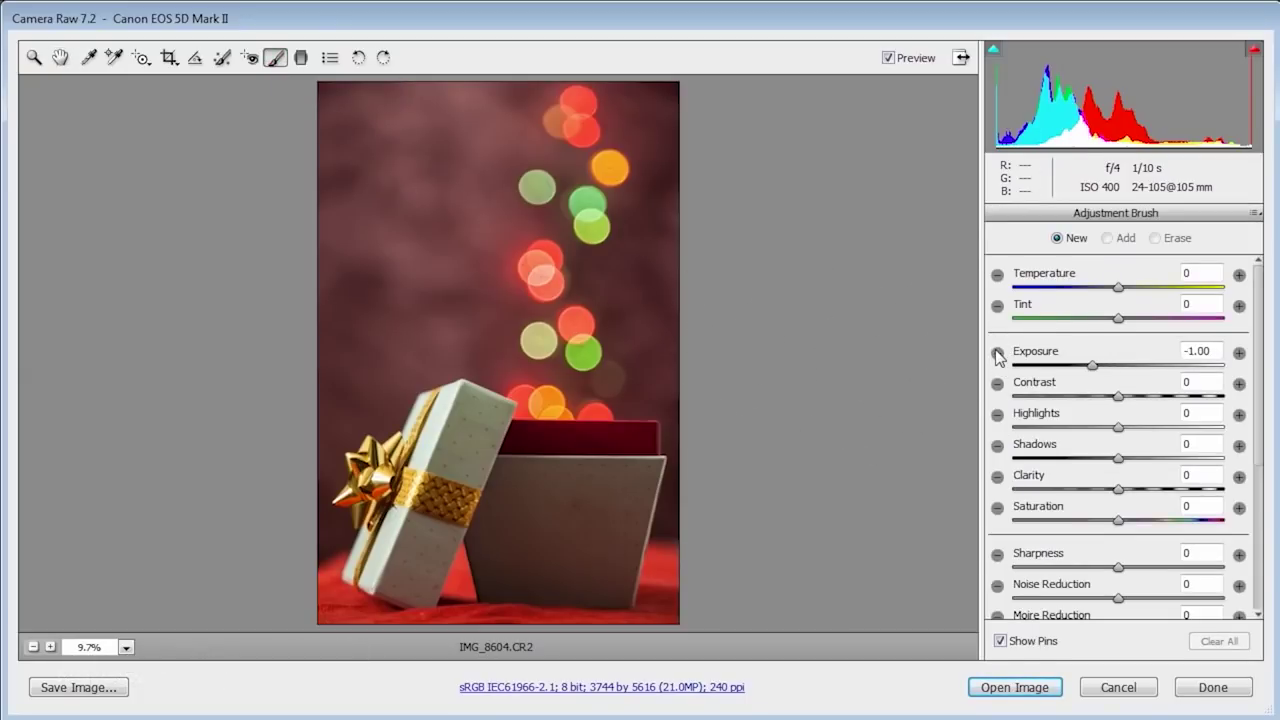
left_click(998, 353)
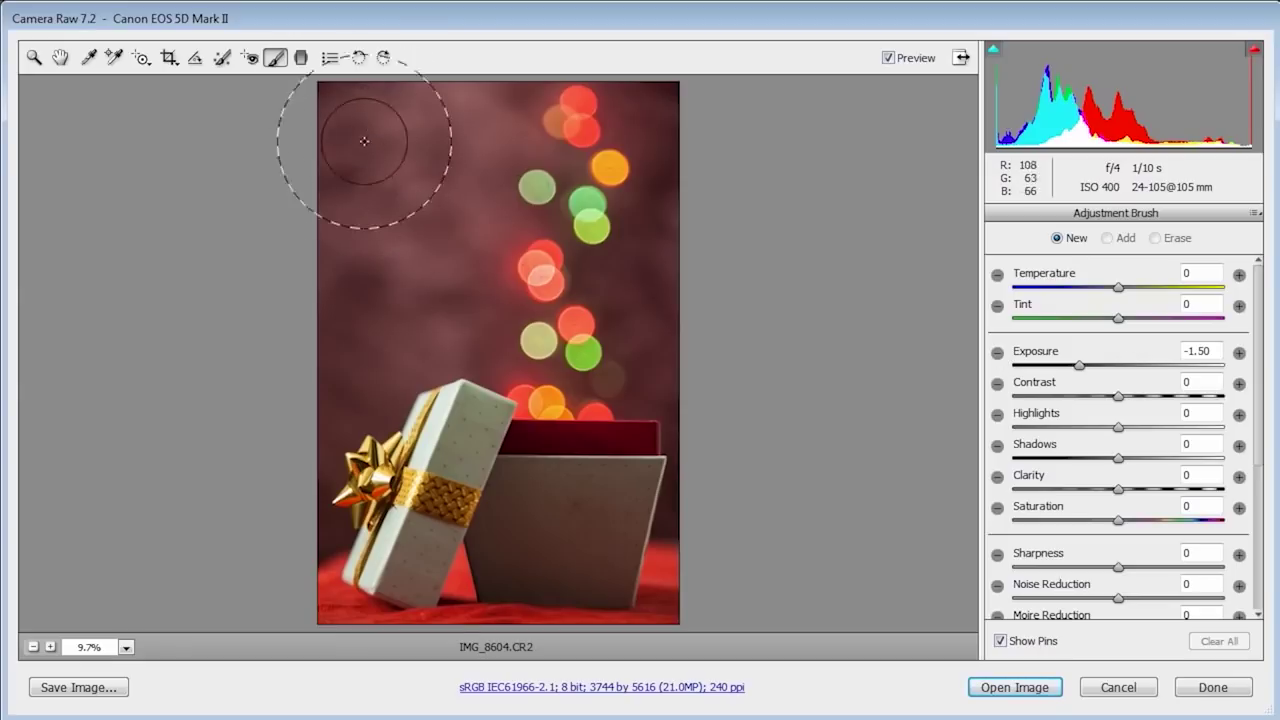
mouse_move(406, 57)
left_mouse_down()
mouse_move(372, 130)
mouse_move(286, 229)
mouse_move(246, 349)
mouse_move(378, 93)
mouse_move(430, 65)
left_mouse_up()
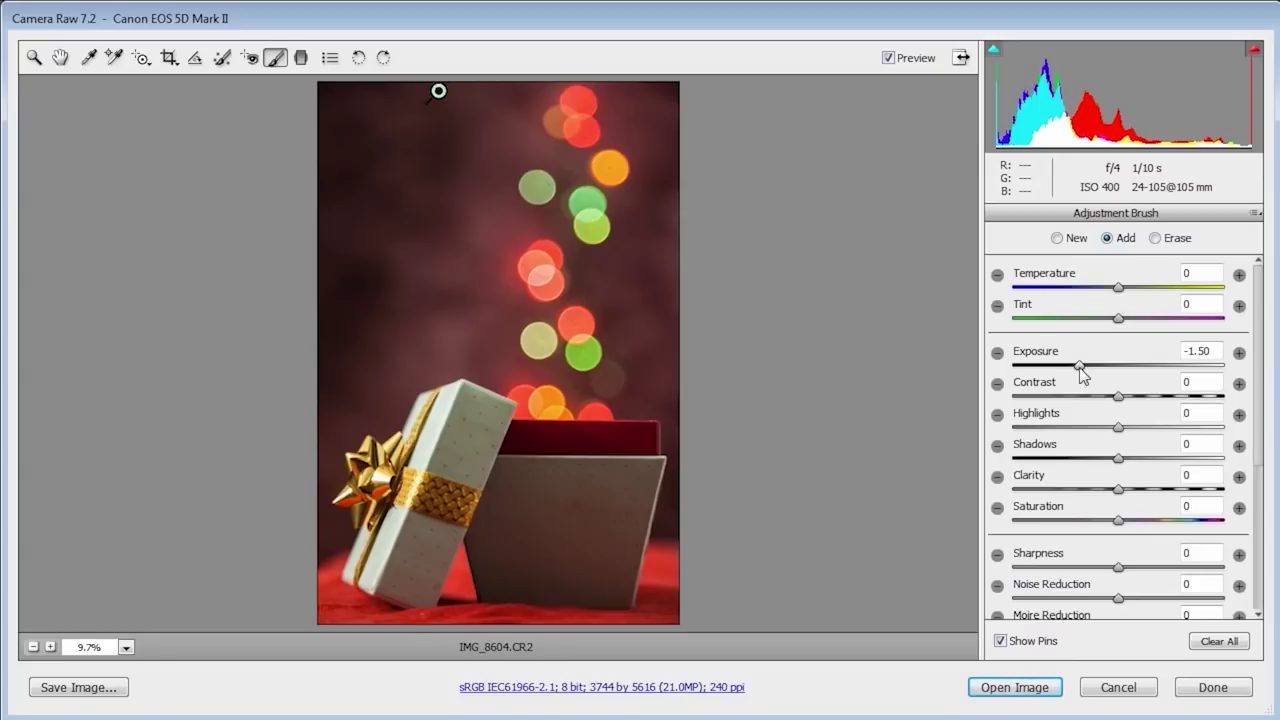
left_click_drag(1080, 372, 1100, 372)
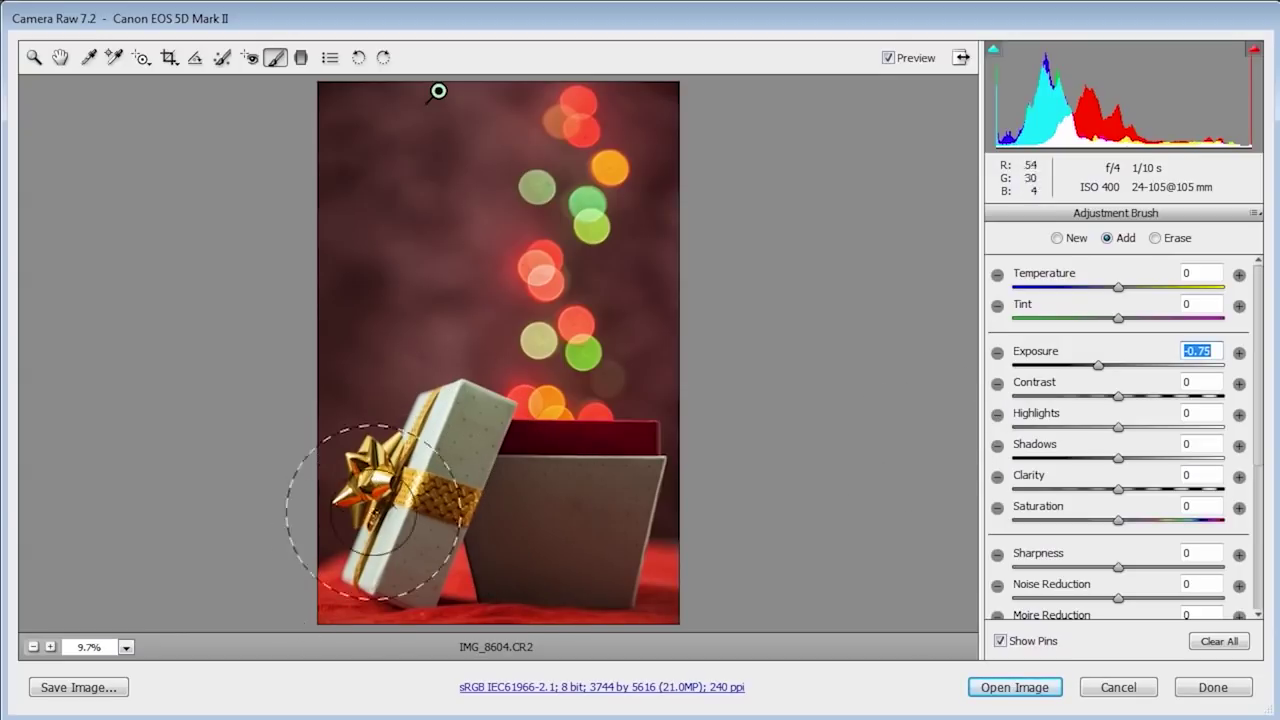
left_click(997, 416)
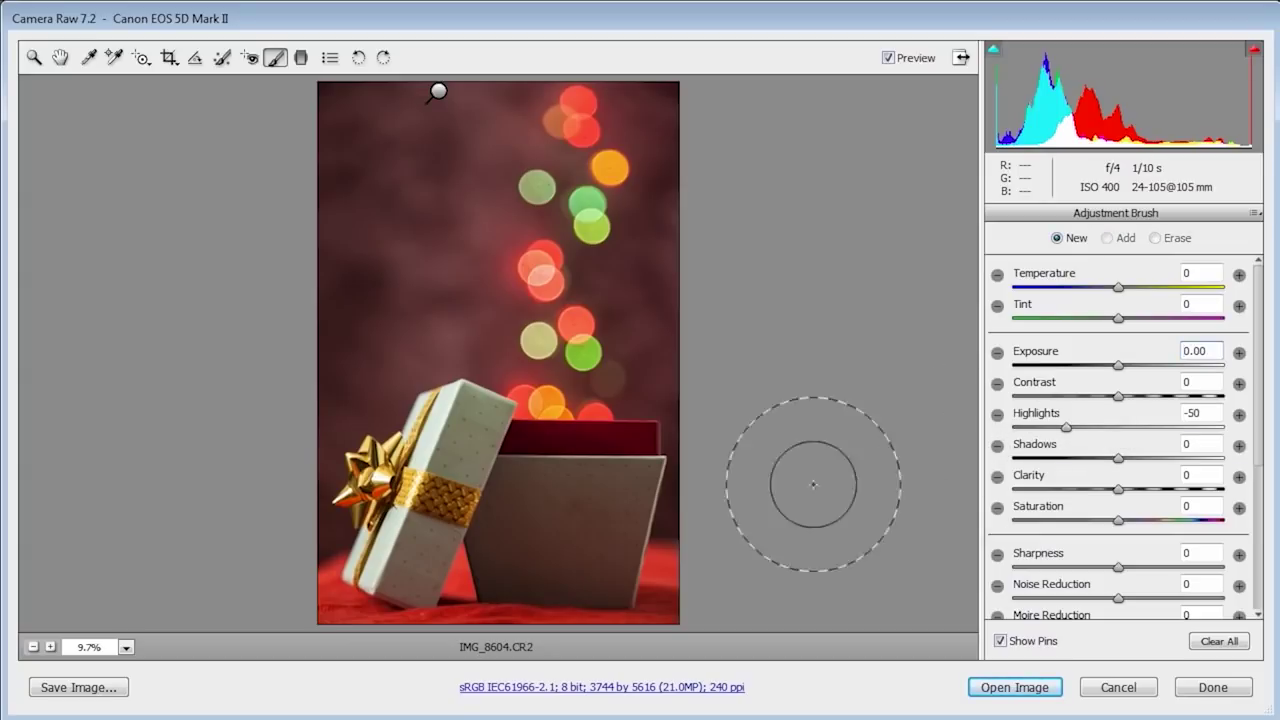
Brush +1.00 exposure over the gift box lid and front, then open the image in Photoshop.
mouse_move(444, 438)
left_mouse_down()
mouse_move(394, 514)
mouse_move(400, 565)
left_mouse_up()
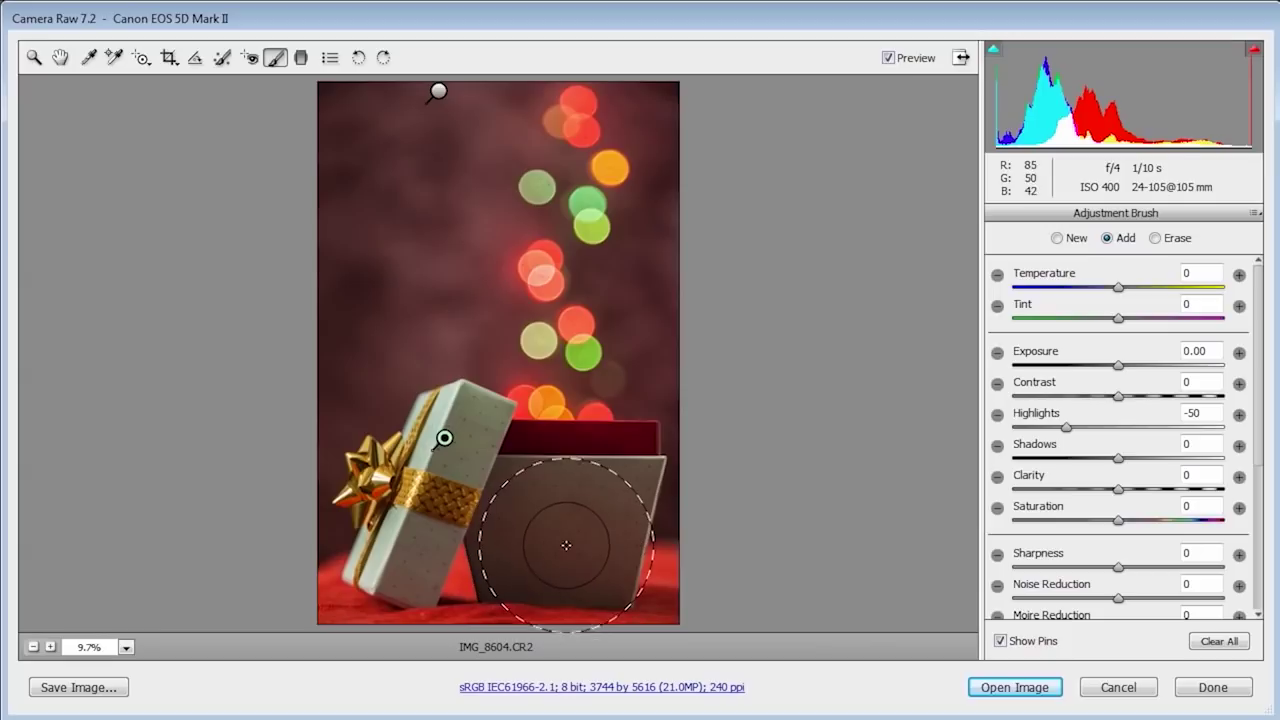
left_click(1239, 354)
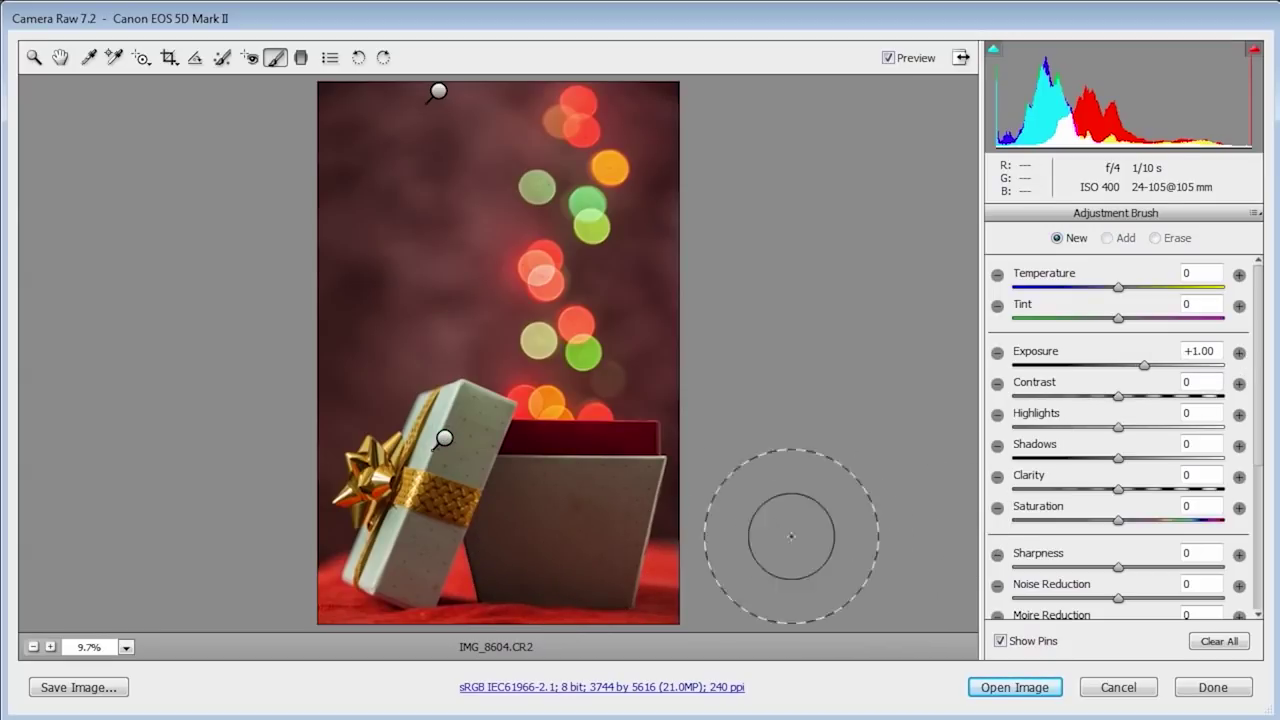
left_click(536, 517)
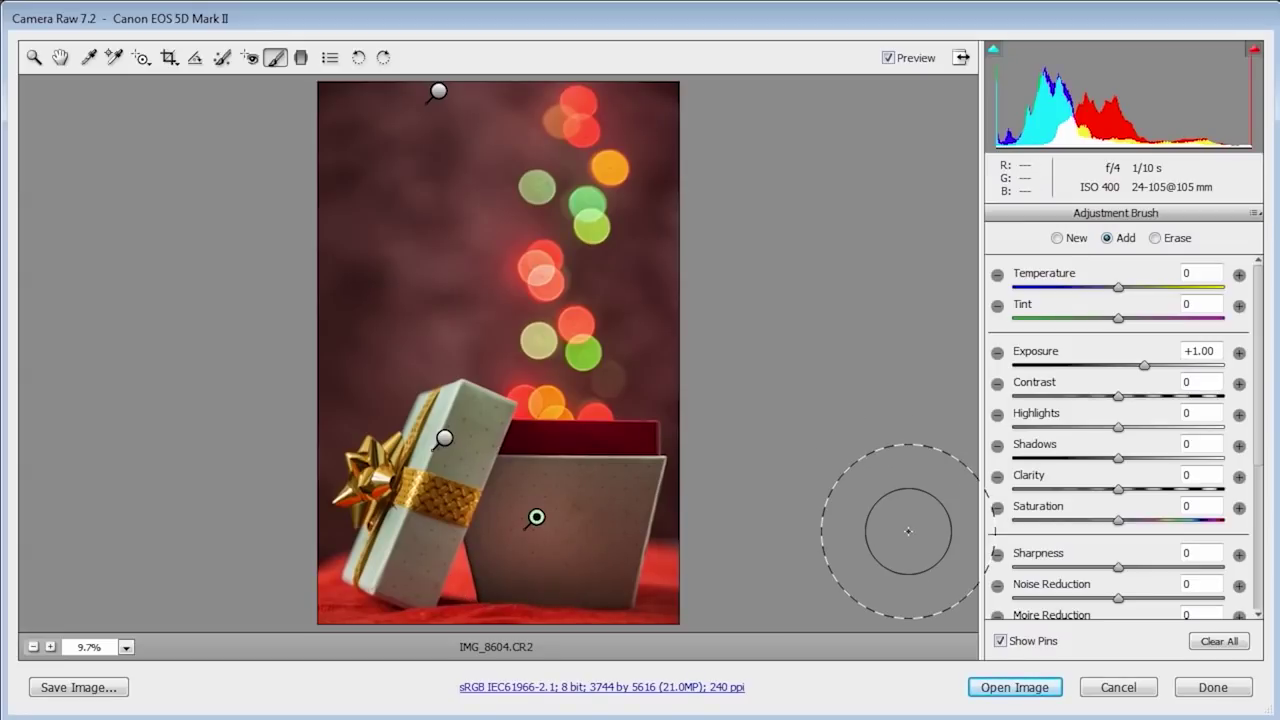
left_click(1015, 687)
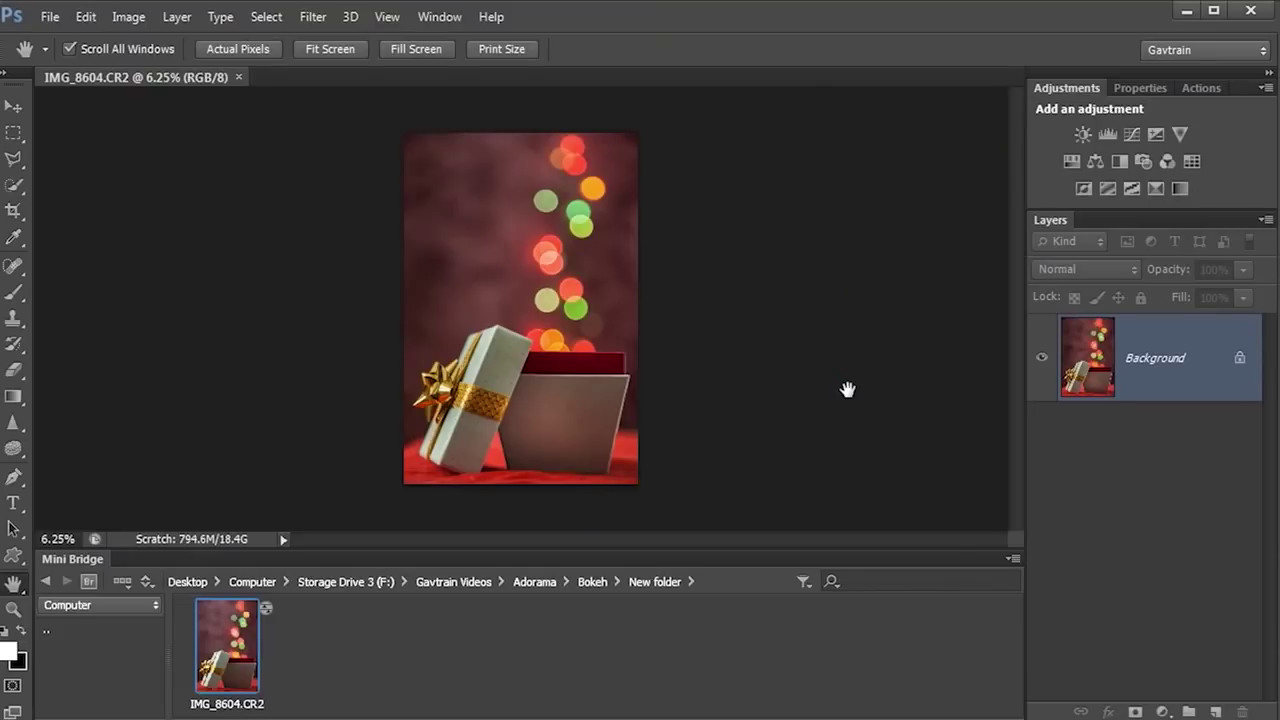
Collapse Mini Bridge, zoom to about 29% and pan over the gift box to inspect it.
double_click(70, 559)
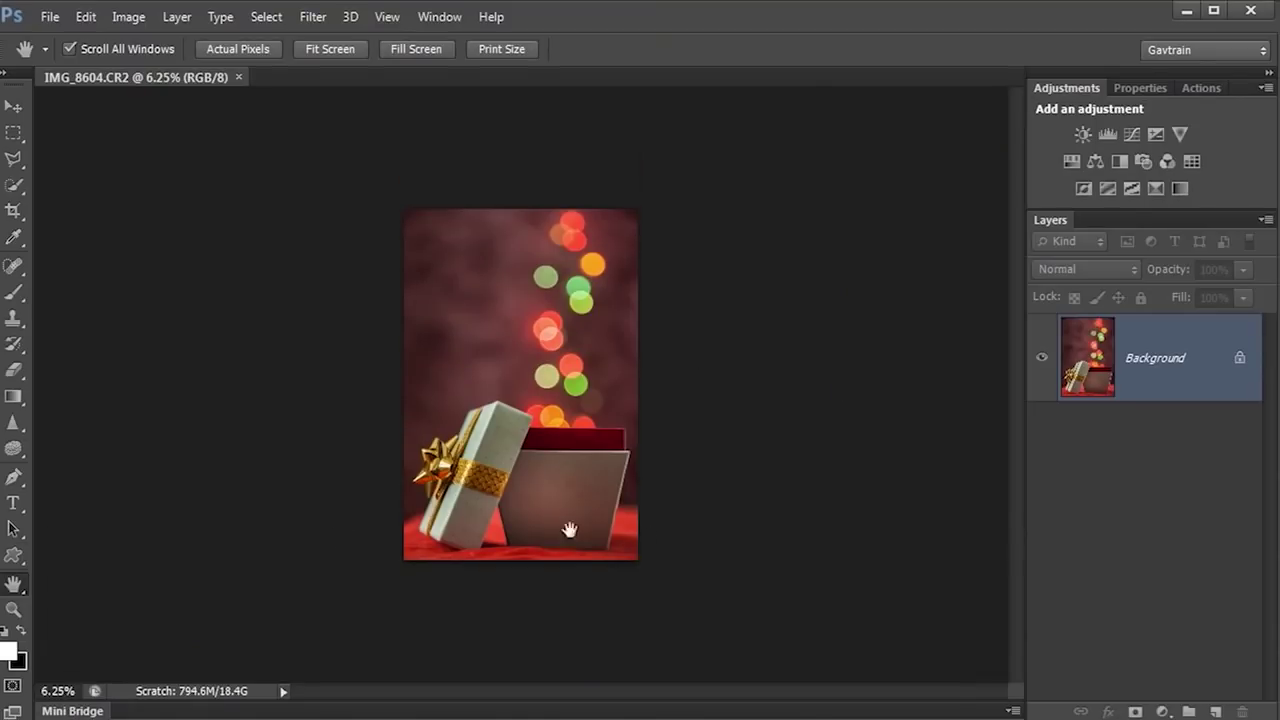
left_click_drag(571, 534, 740, 563)
scroll(491, 588, "up", 5)
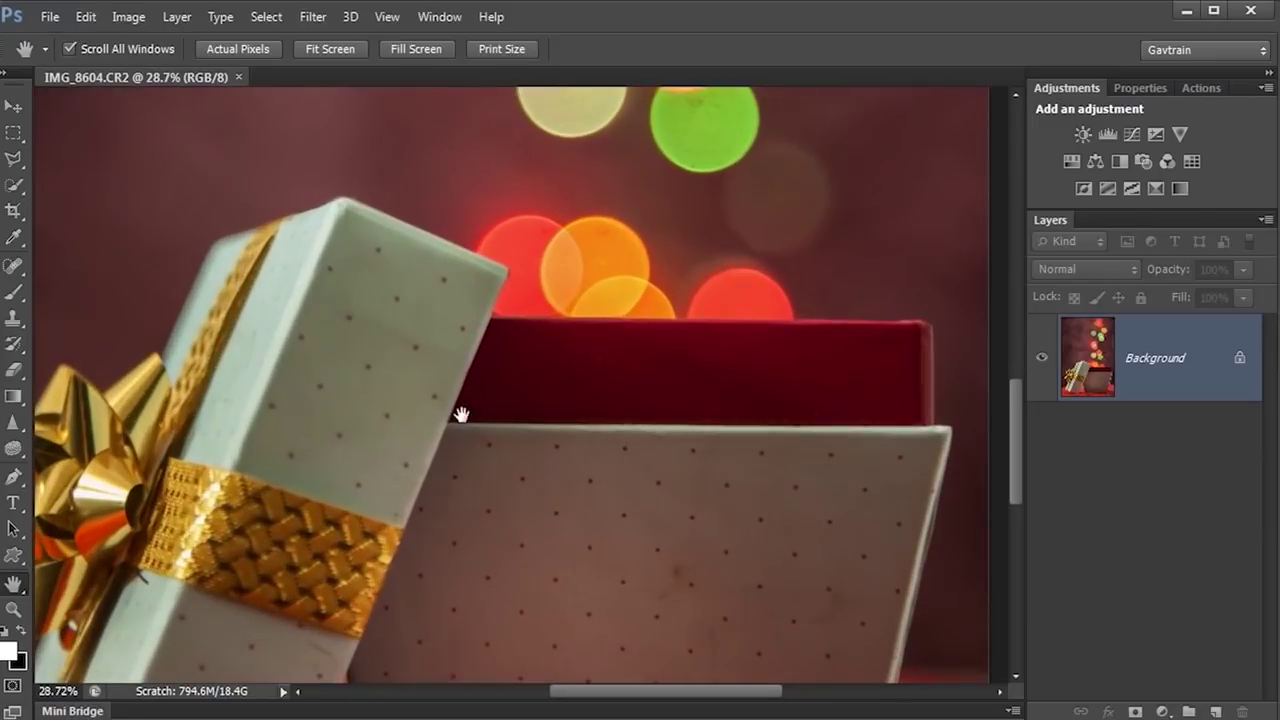
left_click_drag(463, 441, 551, 340)
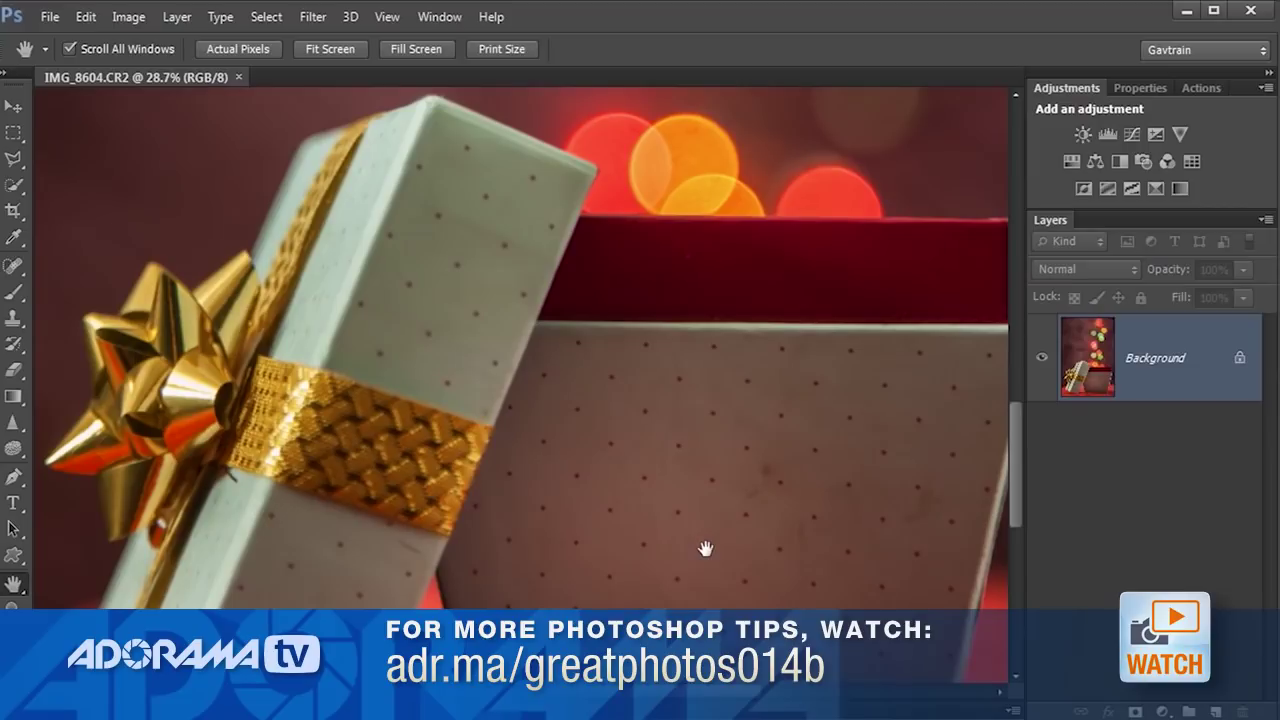
Heal the dust spots on the yellow, orange and red bokeh circles with Content-Aware Spot Healing.
left_click(13, 265)
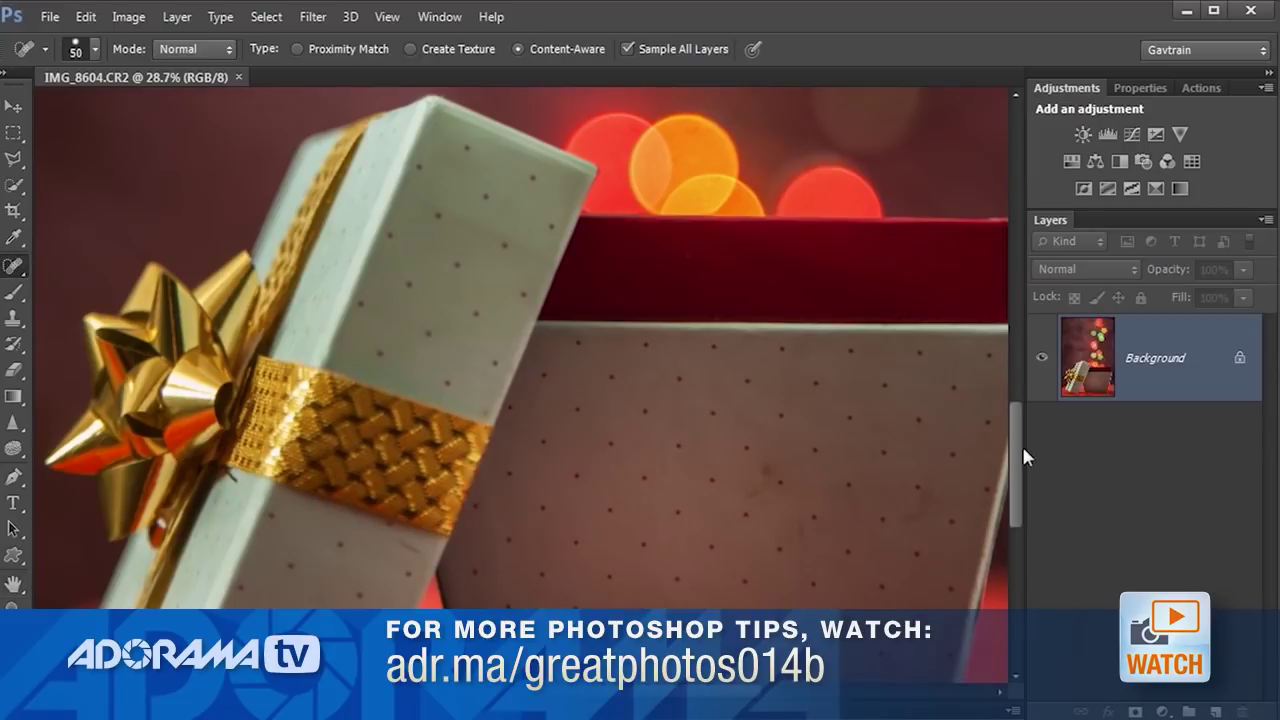
left_click_drag(1022, 457, 1022, 375)
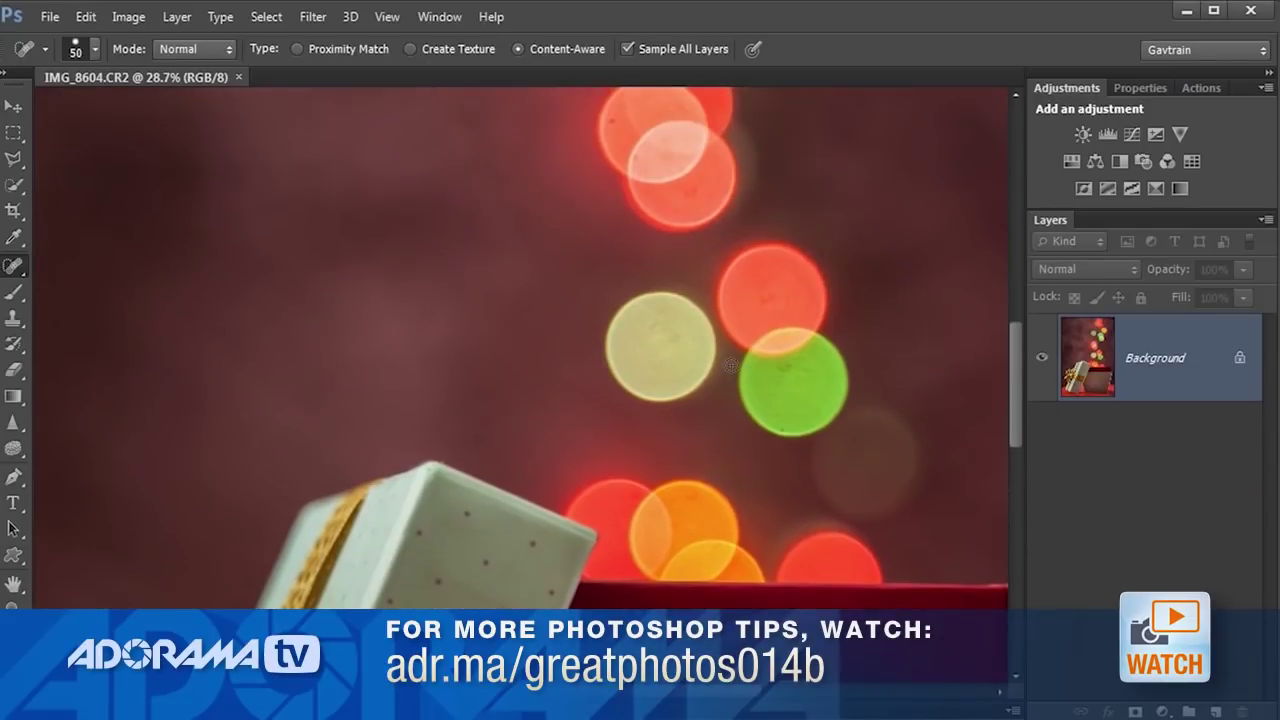
left_click(655, 330)
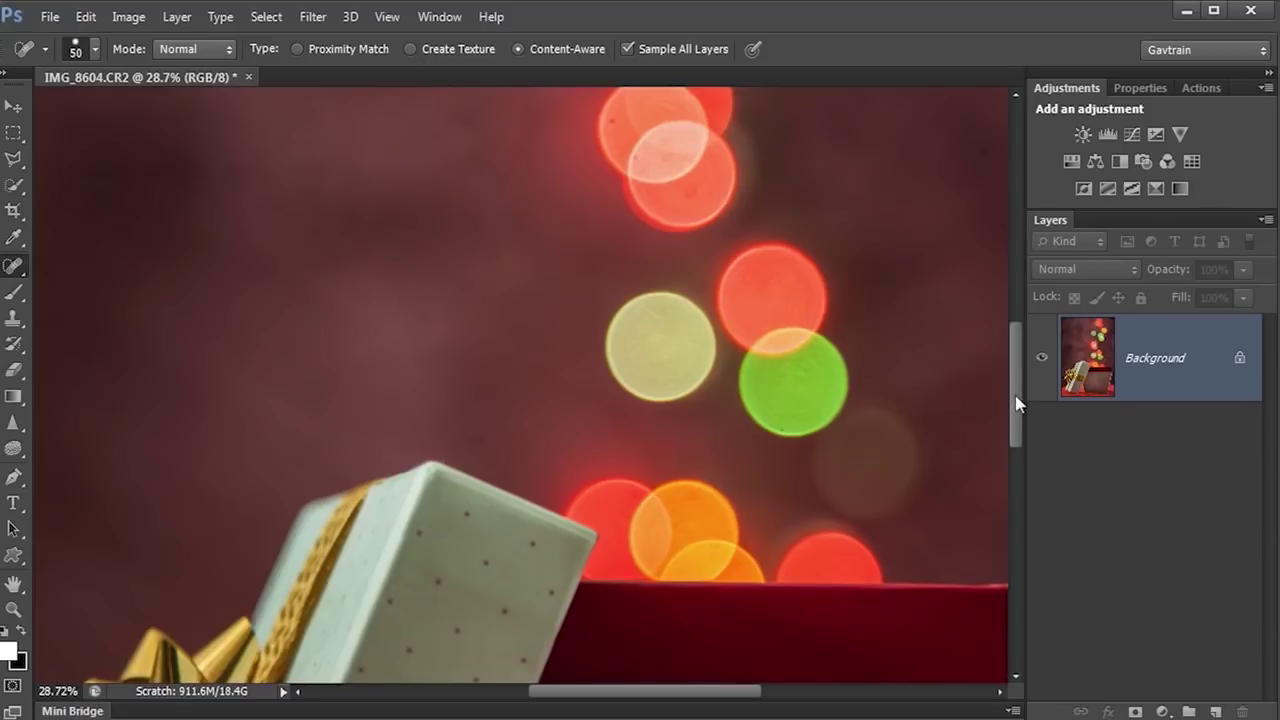
left_click_drag(1014, 400, 1015, 368)
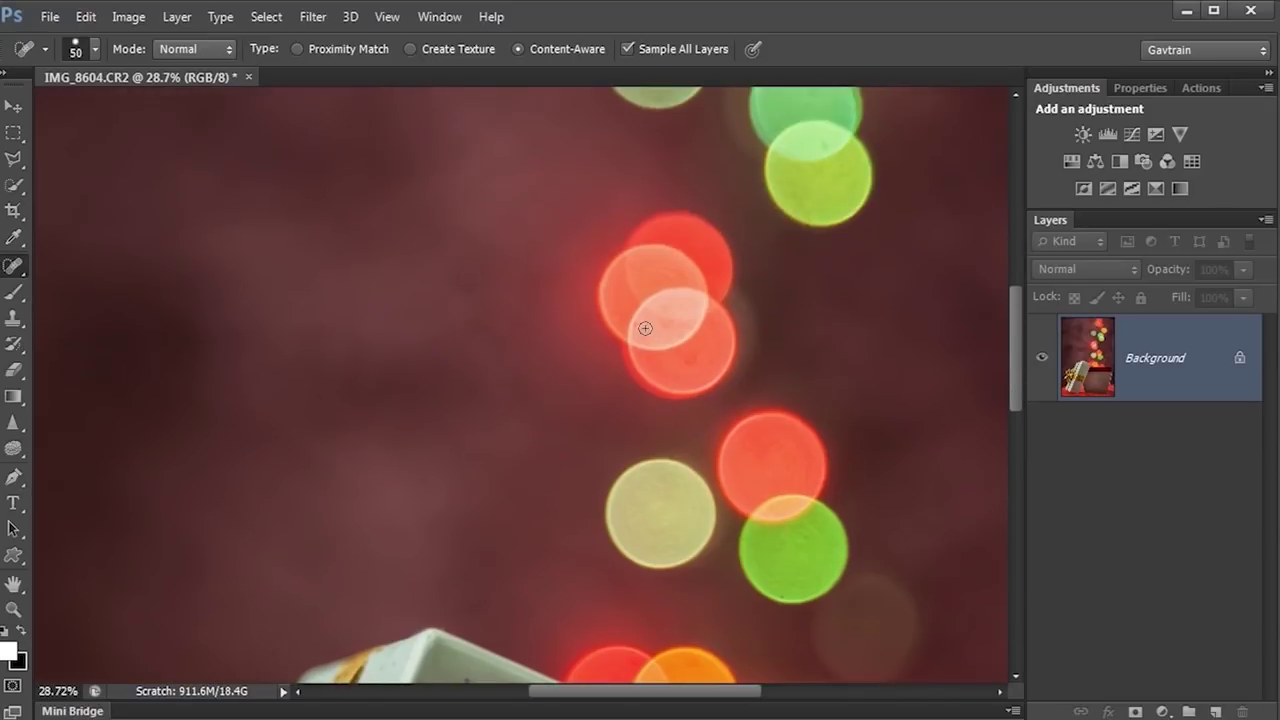
left_click_drag(1015, 340, 980, 271)
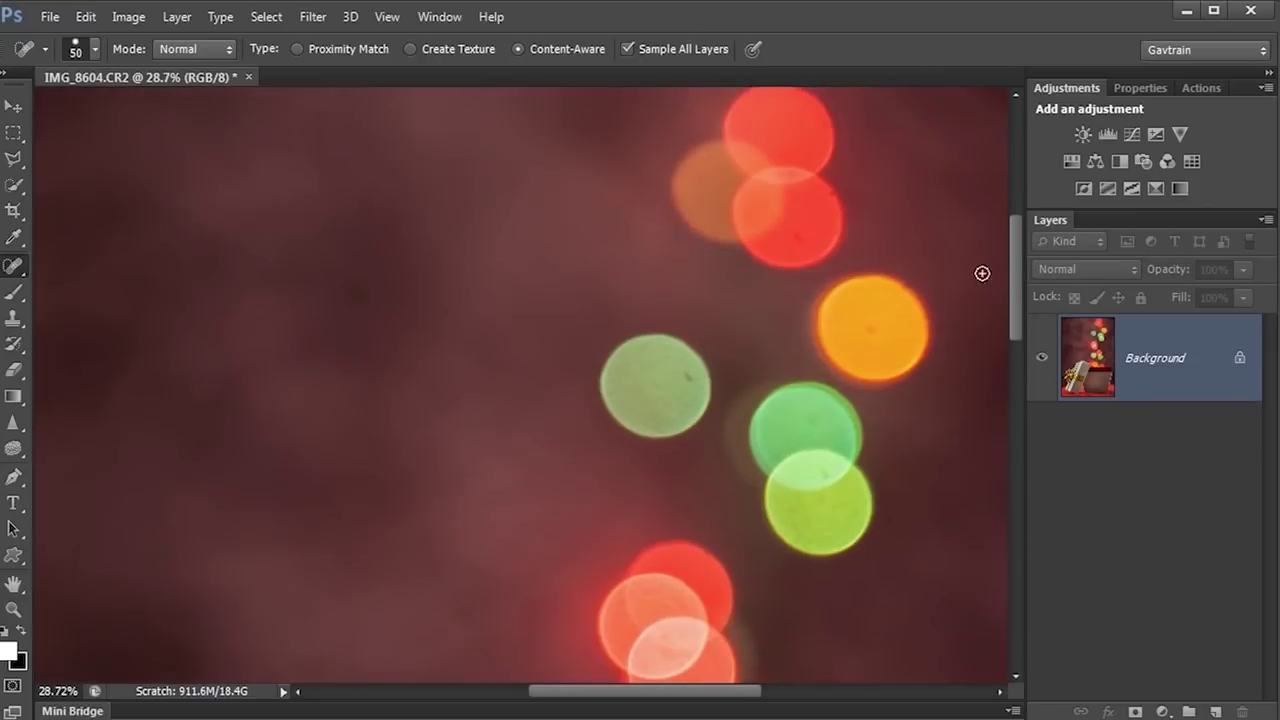
left_click(869, 331)
left_click(823, 192)
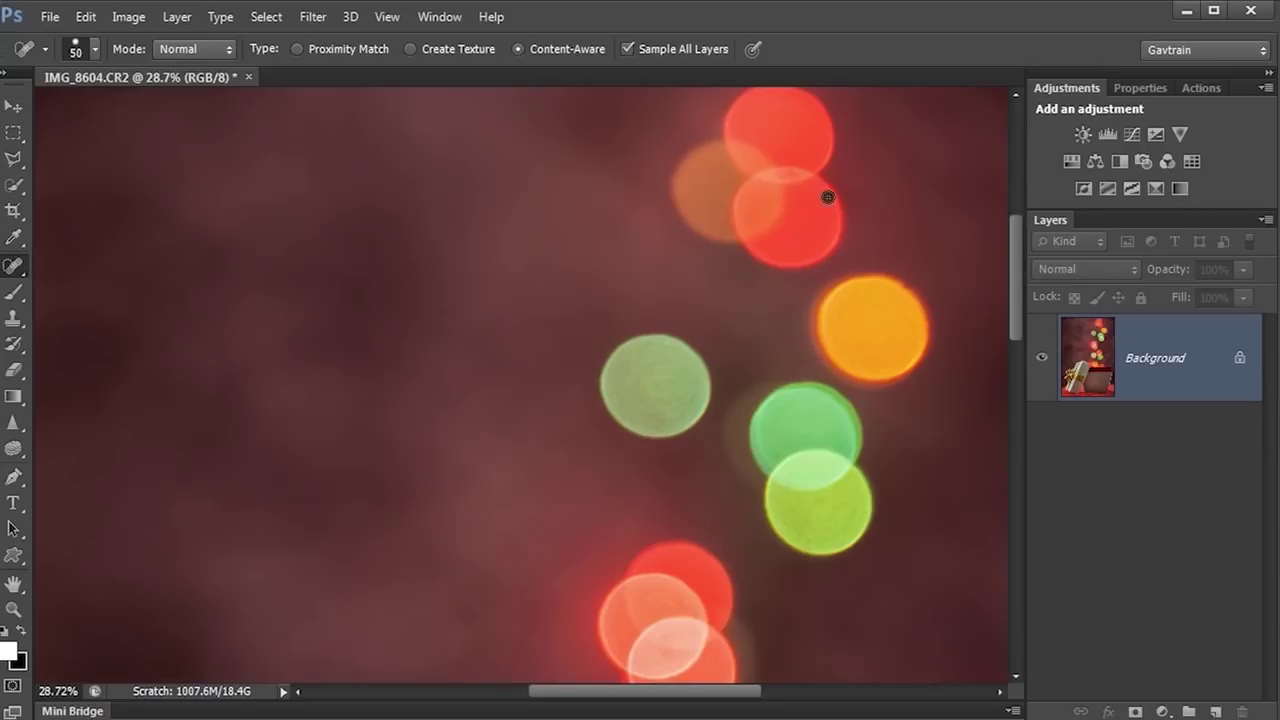
left_click(900, 287)
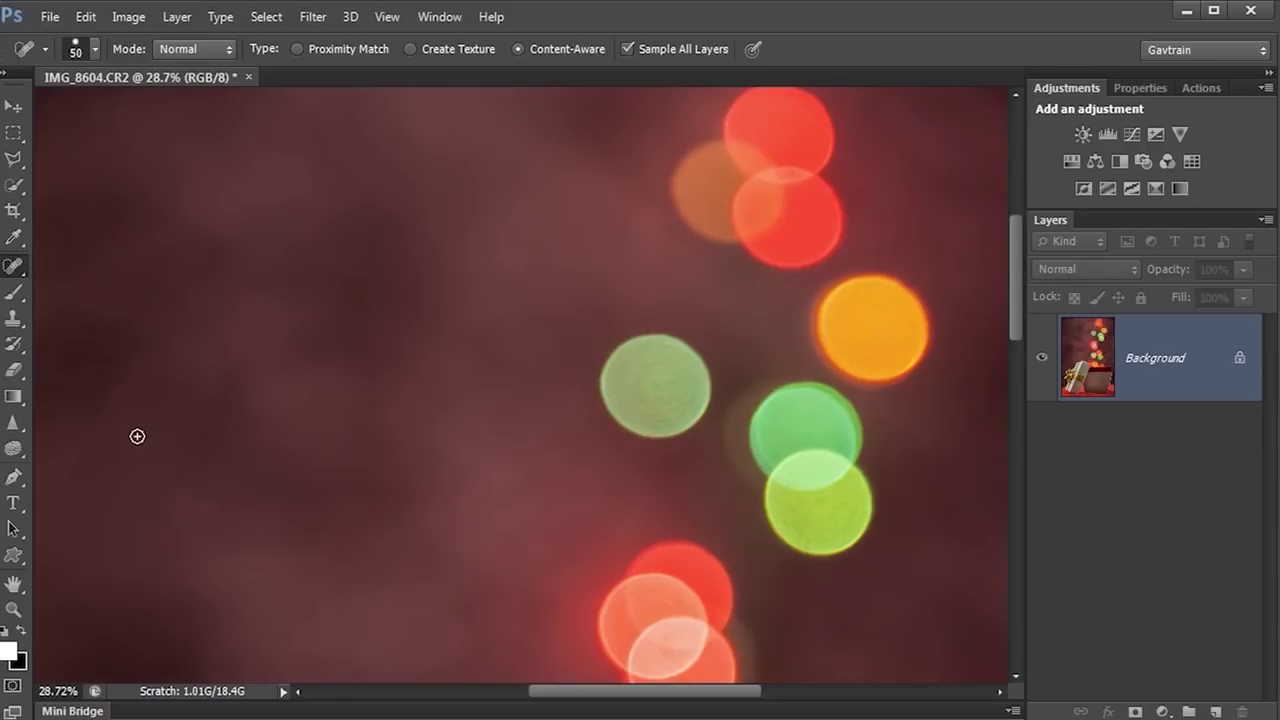
Fit the whole IMG_8604 photo in the window to review the cleaned bokeh.
double_click(15, 585)
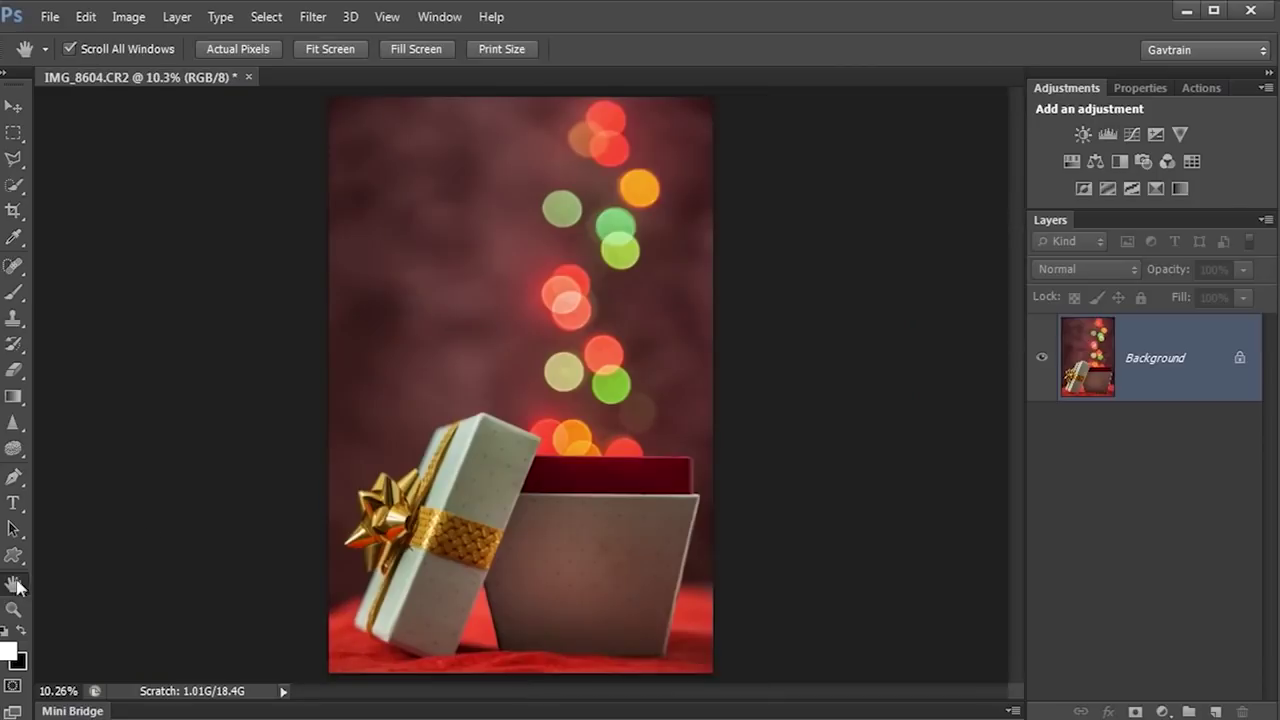